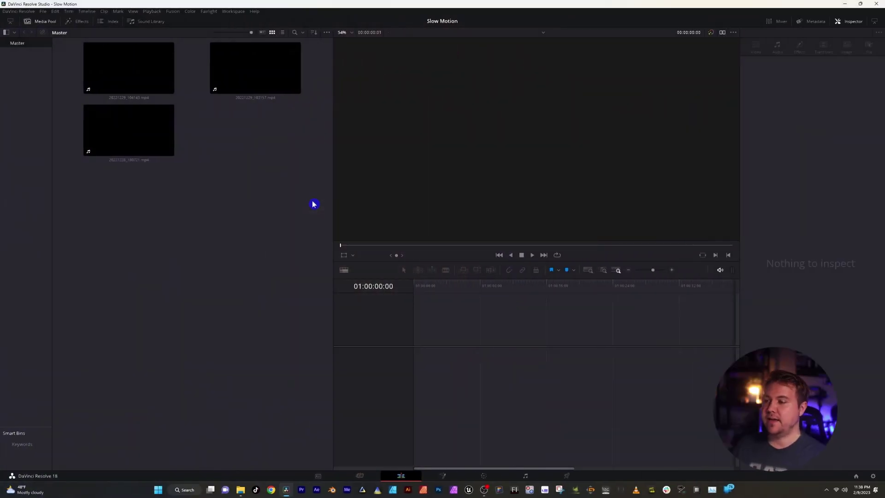
# - Create Timeline 1 with custom settings at 1920 x 1080 and 24 fps
pyautogui.rightClick(149, 236)
pyautogui.moveTo(181, 240)
pyautogui.click(299, 239)
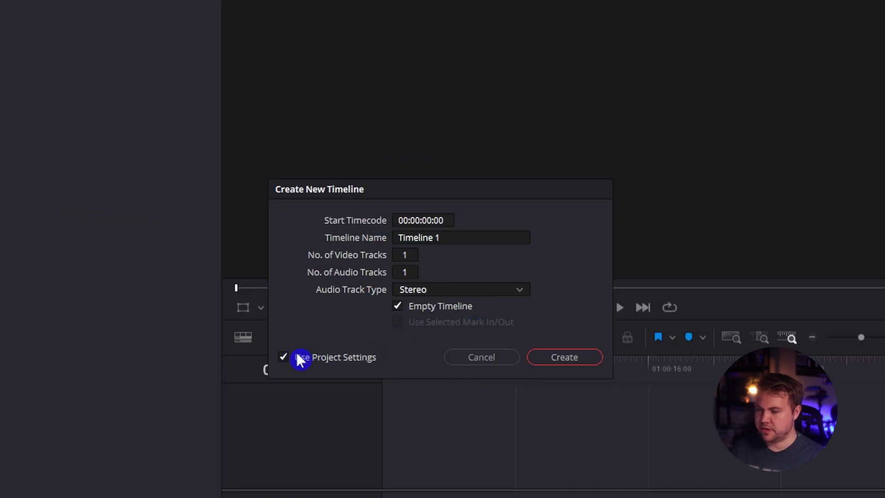
pyautogui.click(300, 360)
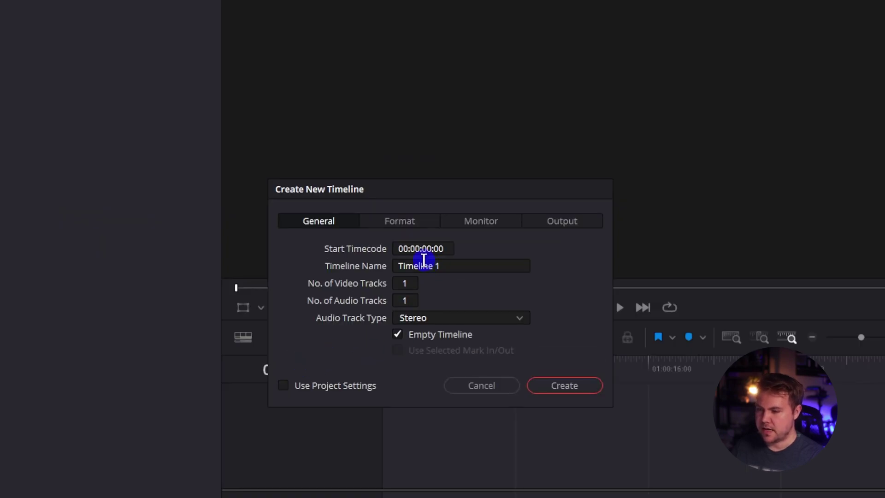
pyautogui.click(403, 223)
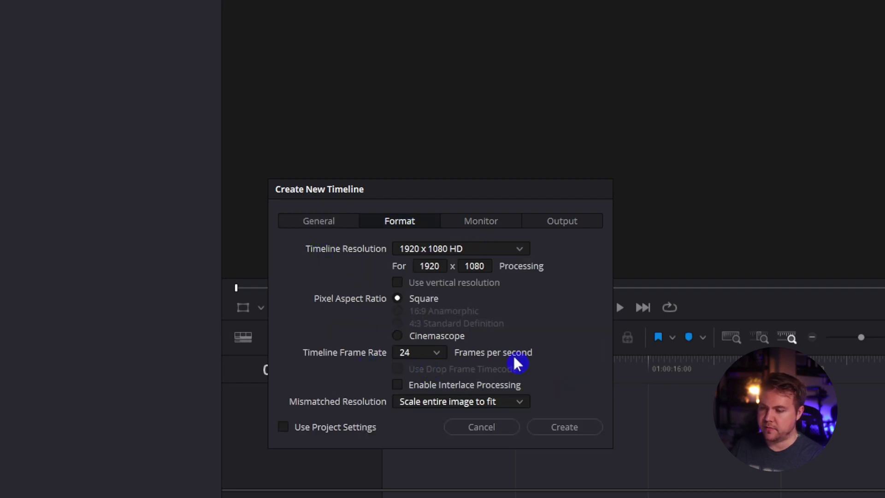
pyautogui.click(429, 355)
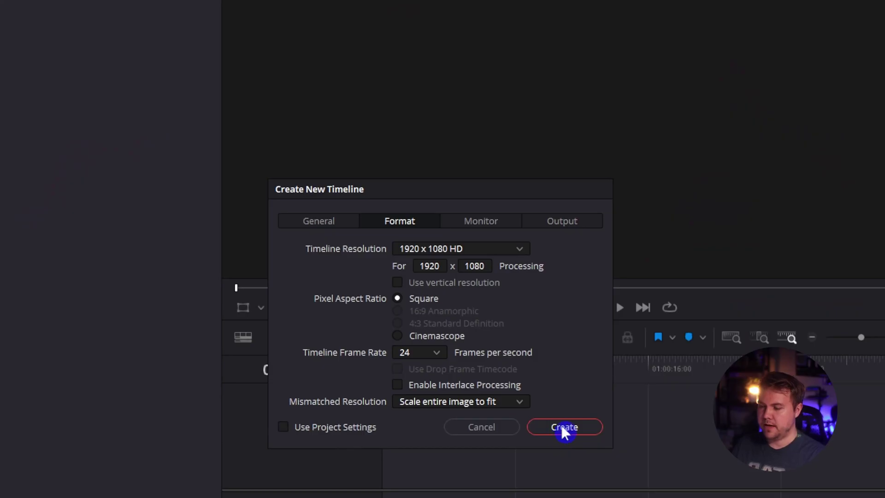
pyautogui.click(562, 427)
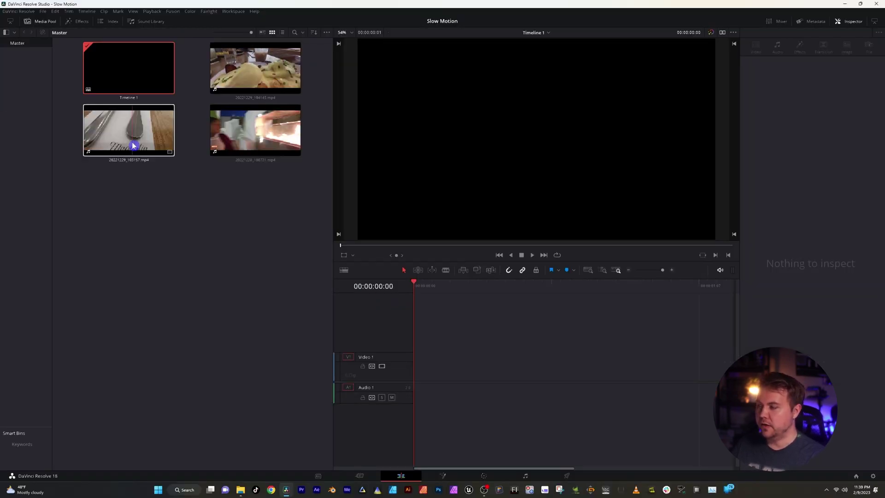
# - Drag all three footage clips onto Timeline 1, then play and jump through the edits
pyautogui.moveTo(289, 176); pyautogui.dragTo(87, 149)
pyautogui.moveTo(246, 70); pyautogui.dragTo(438, 366)
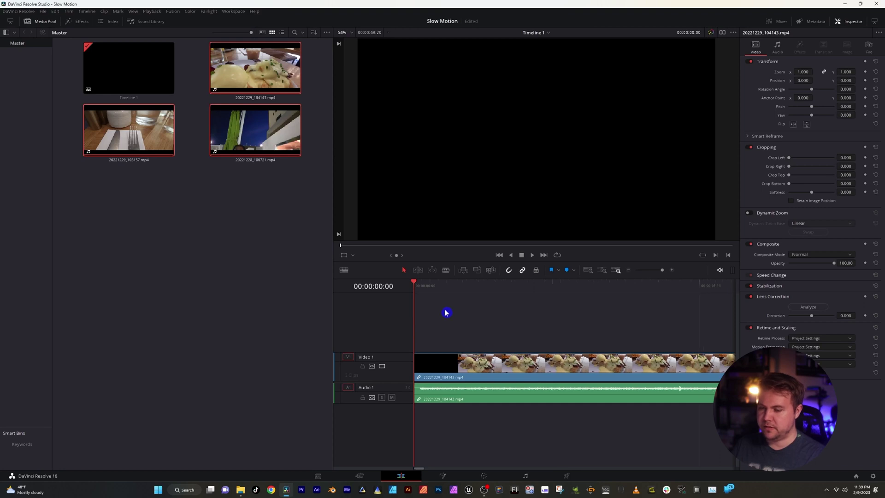
pyautogui.hotkey('shift', 'z')
pyautogui.press('space')
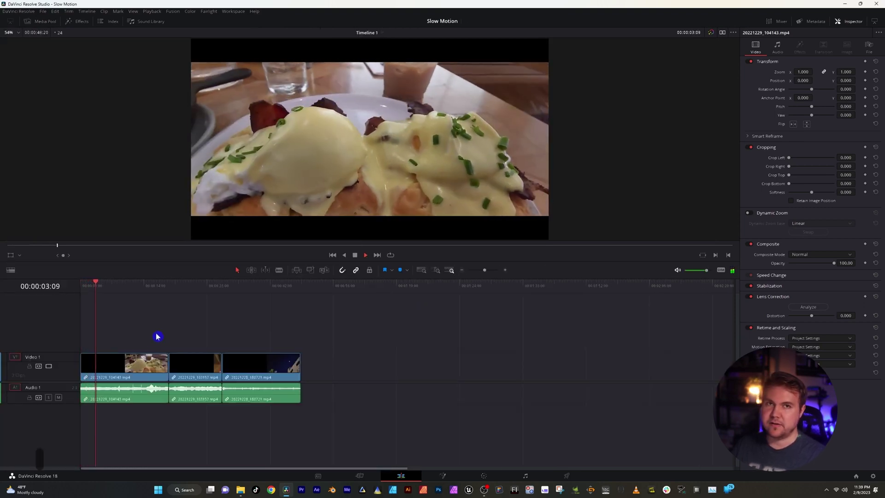
pyautogui.click(170, 282)
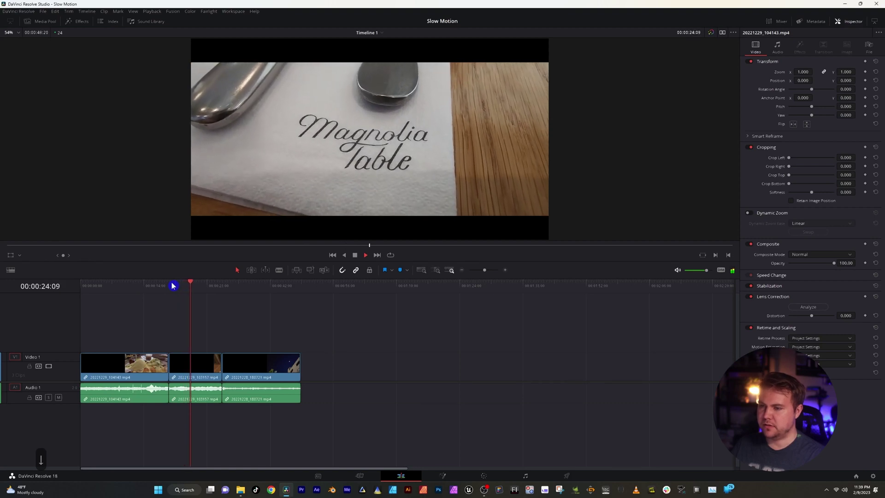
pyautogui.press('Down')
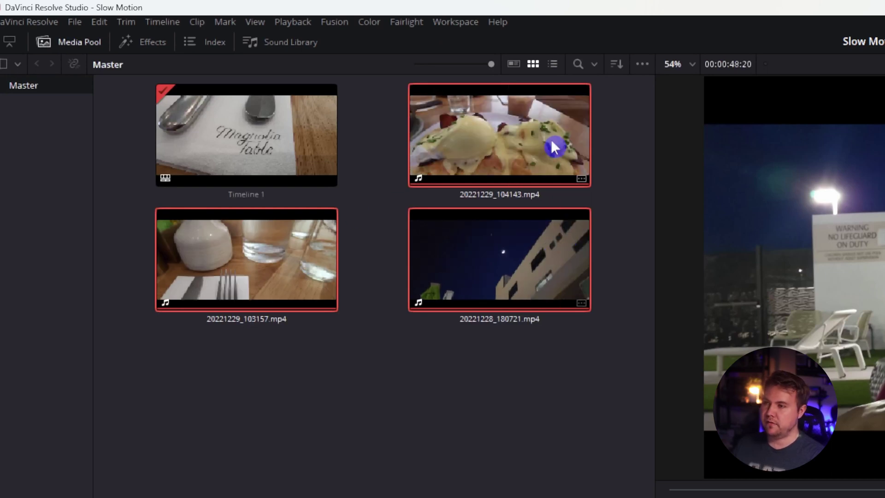
# - List the media pool clips and compare their FPS: 120, 59.940 and 23.976
pyautogui.click(553, 65)
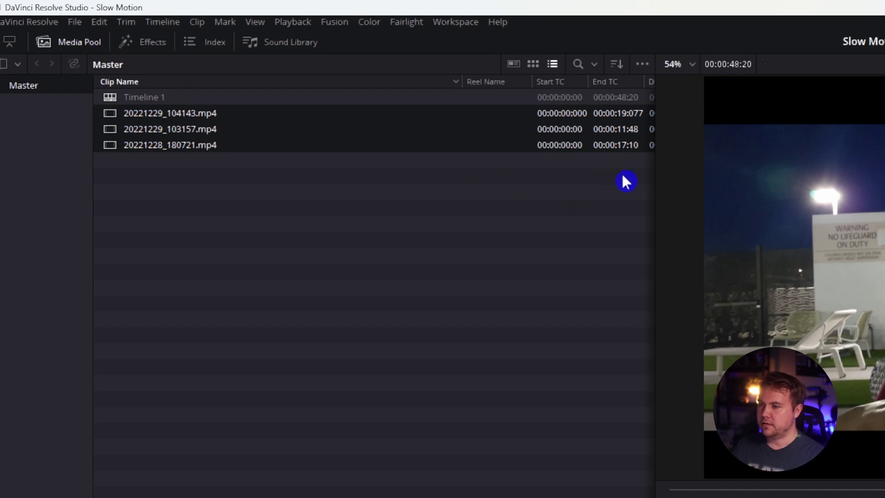
pyautogui.hscroll(10, 622, 173)
pyautogui.hscroll(2, 355, 180)
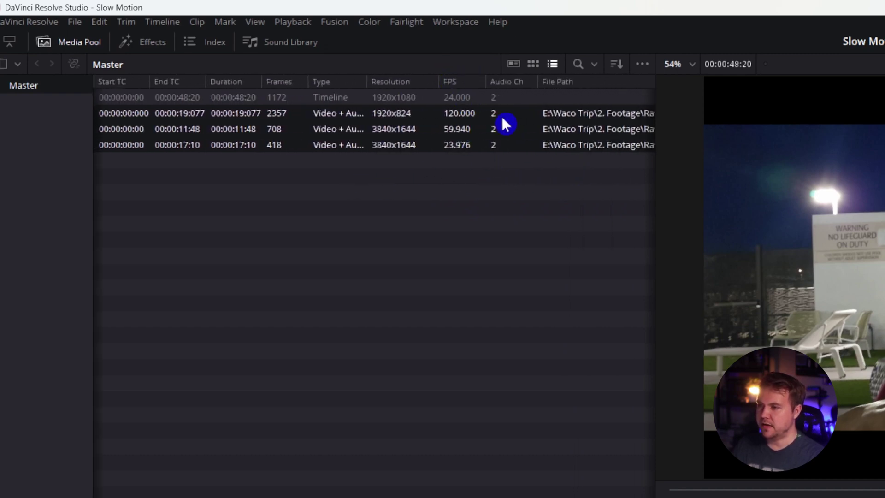
pyautogui.rightClick(593, 83)
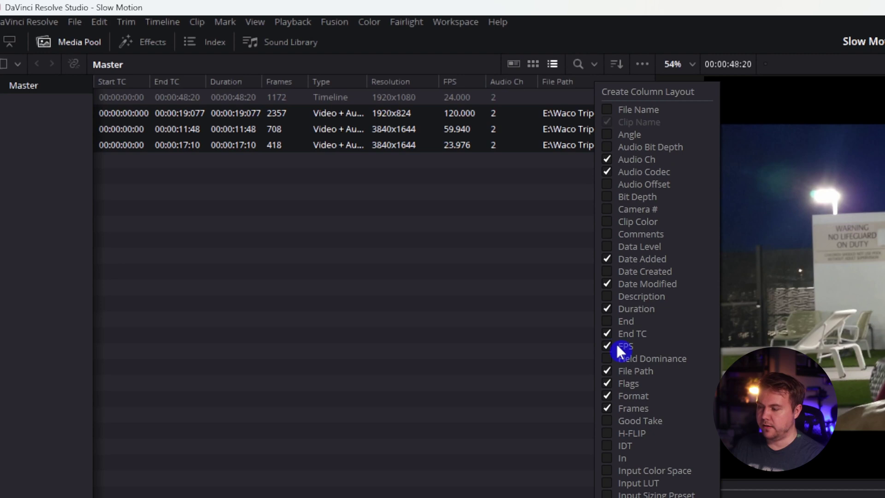
pyautogui.click(464, 274)
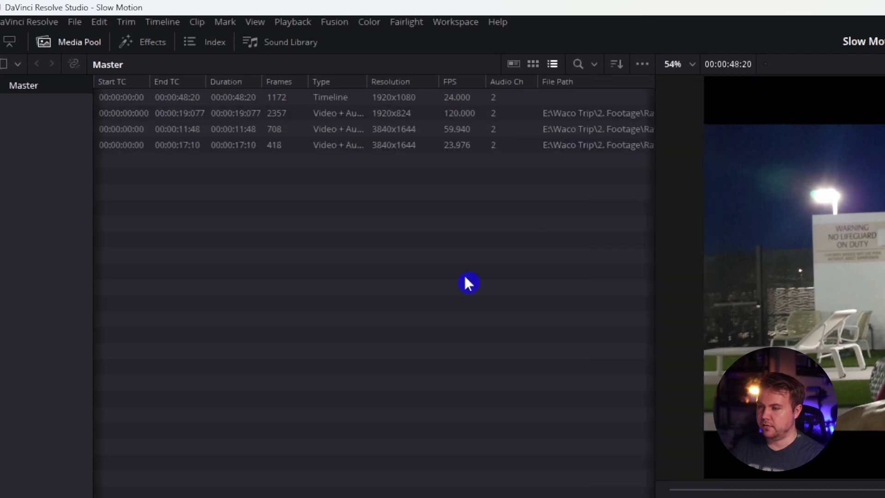
pyautogui.click(464, 112)
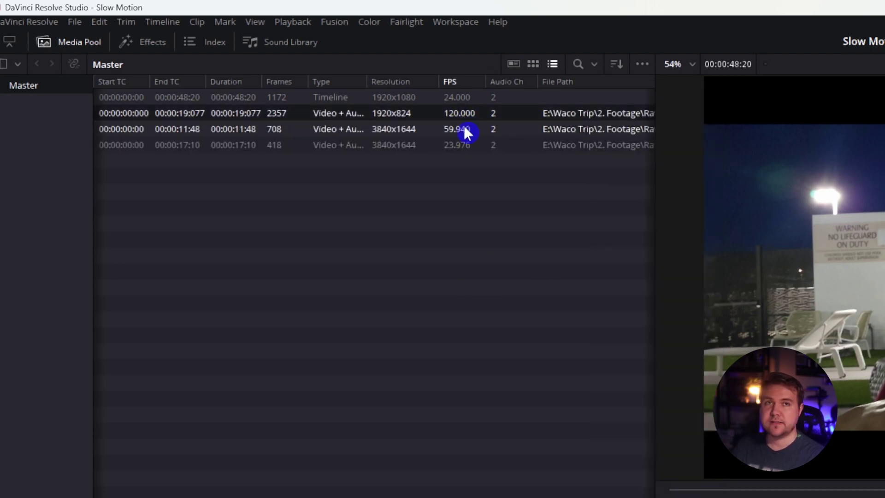
pyautogui.click(462, 129)
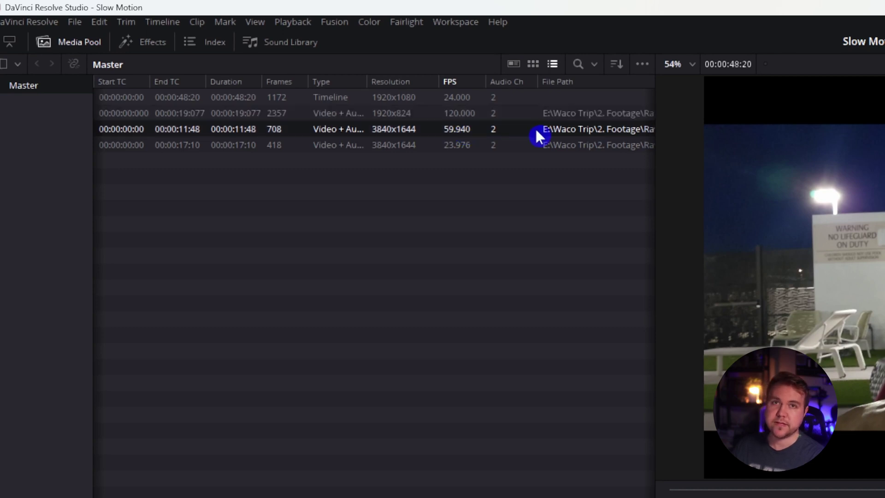
pyautogui.click(461, 144)
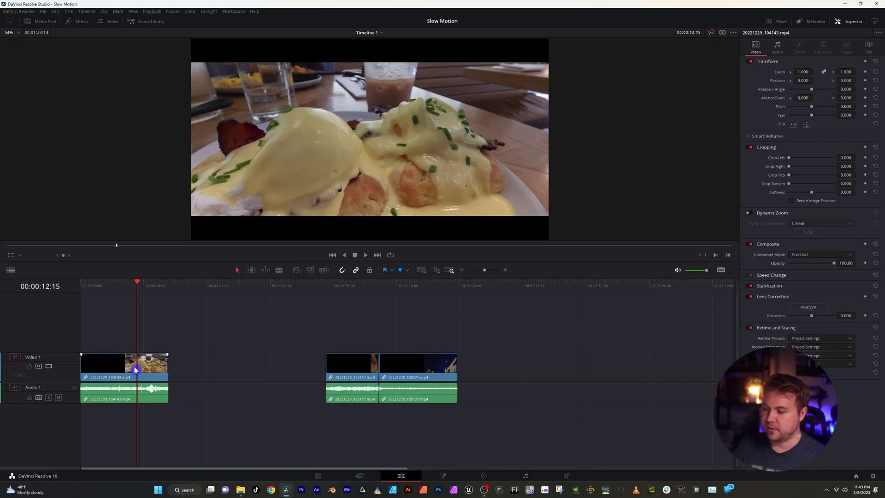
# - Turn on retime controls for the first timeline clip, keeping its speed at 100%
pyautogui.click(136, 370)
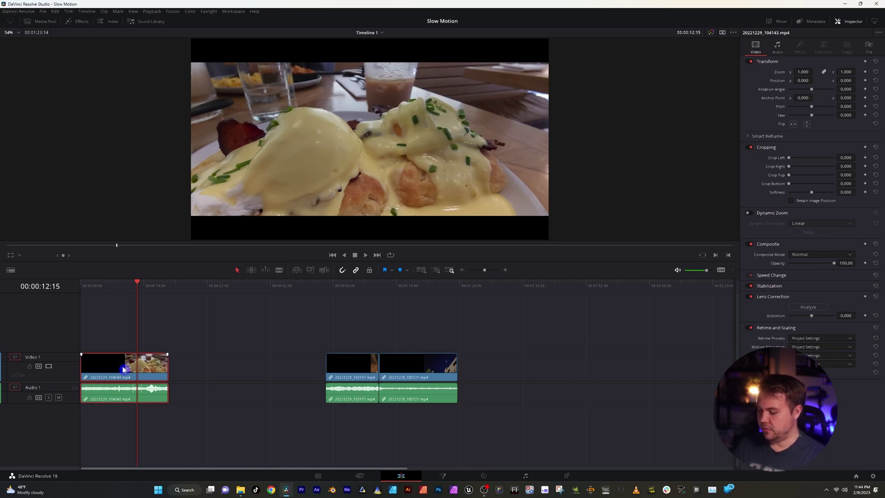
pyautogui.hotkey('ctrl', 'r')
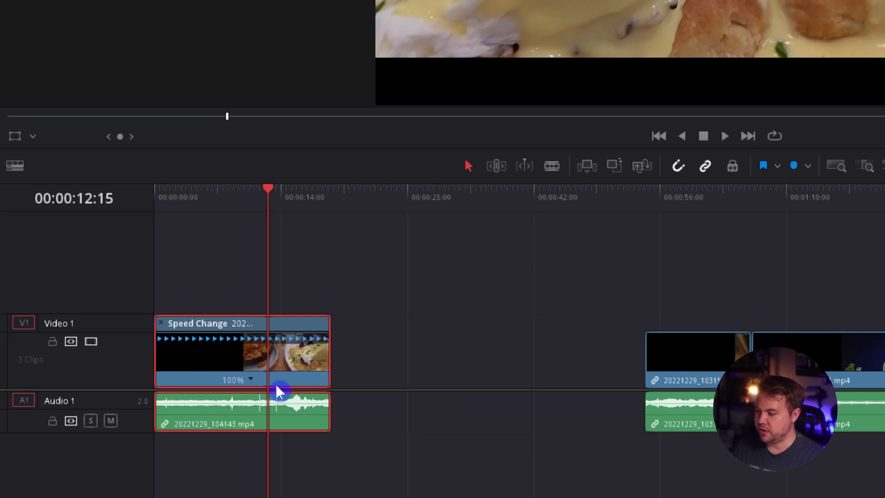
pyautogui.click(254, 381)
pyautogui.moveTo(322, 432)
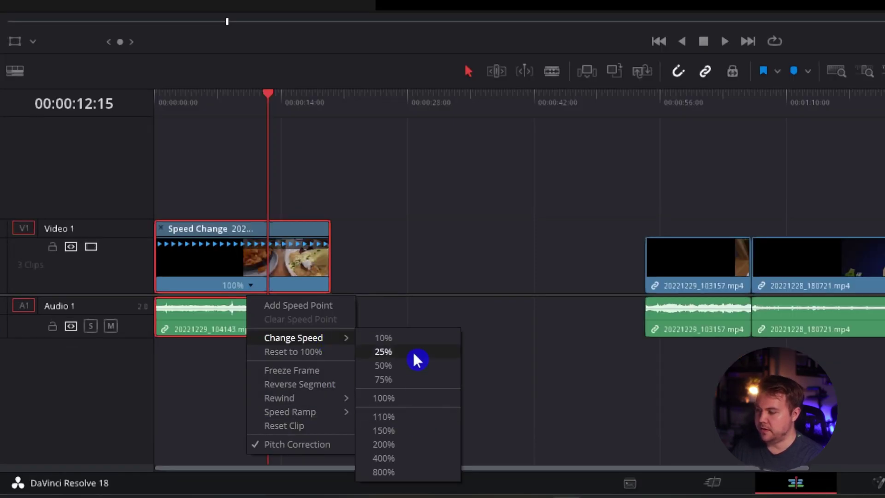
pyautogui.click(371, 231)
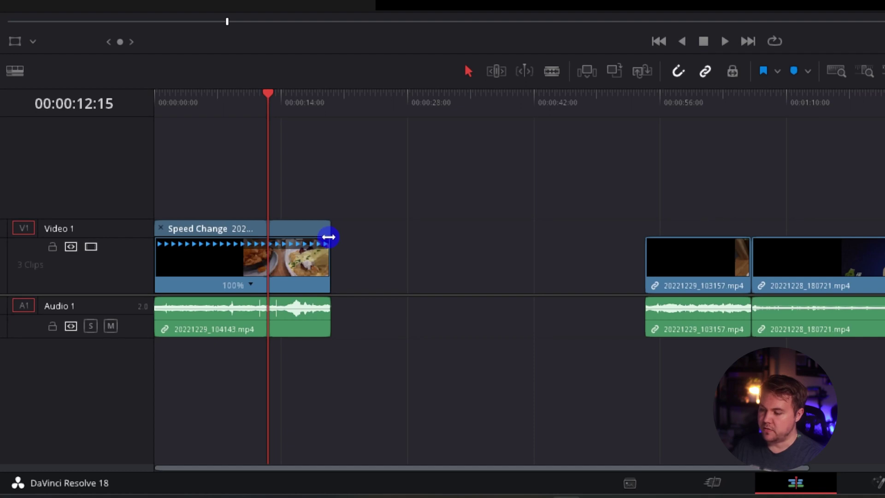
# - Stretch the first clip's retime handle, slowing it to about 36% speed
pyautogui.moveTo(328, 237); pyautogui.dragTo(640, 251)
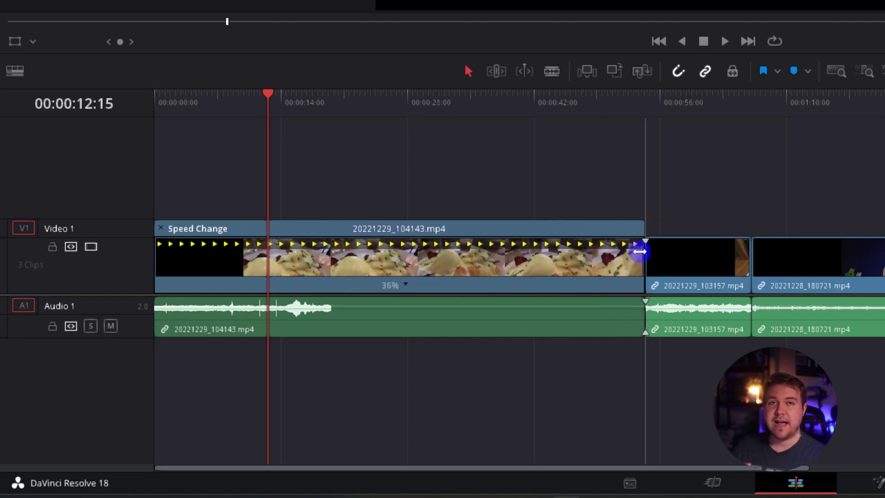
pyautogui.moveTo(639, 252); pyautogui.dragTo(610, 253)
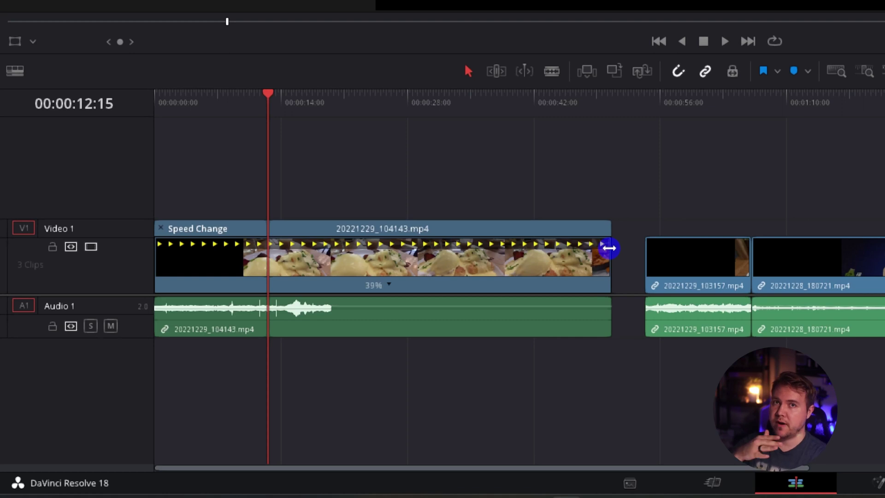
pyautogui.moveTo(609, 248); pyautogui.dragTo(639, 250)
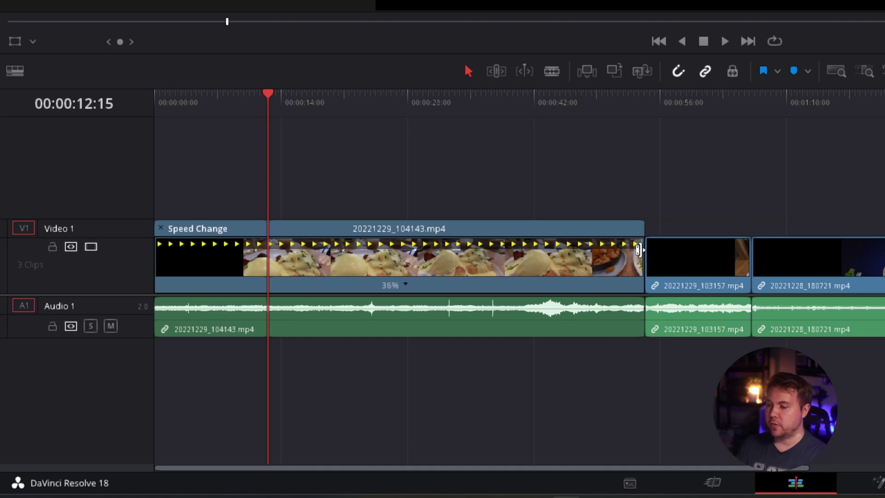
# - Move the two later clips right and stretch the first clip to 20% speed
pyautogui.moveTo(694, 148); pyautogui.dragTo(858, 247)
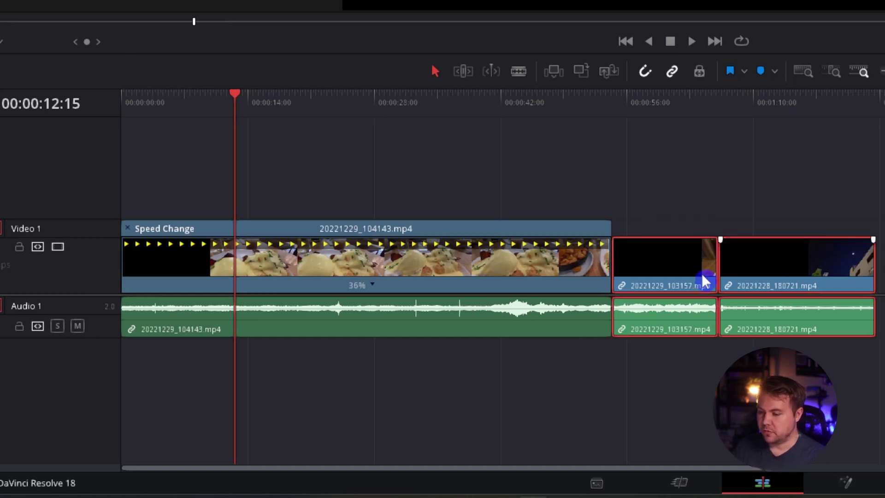
pyautogui.moveTo(740, 281); pyautogui.dragTo(884, 281)
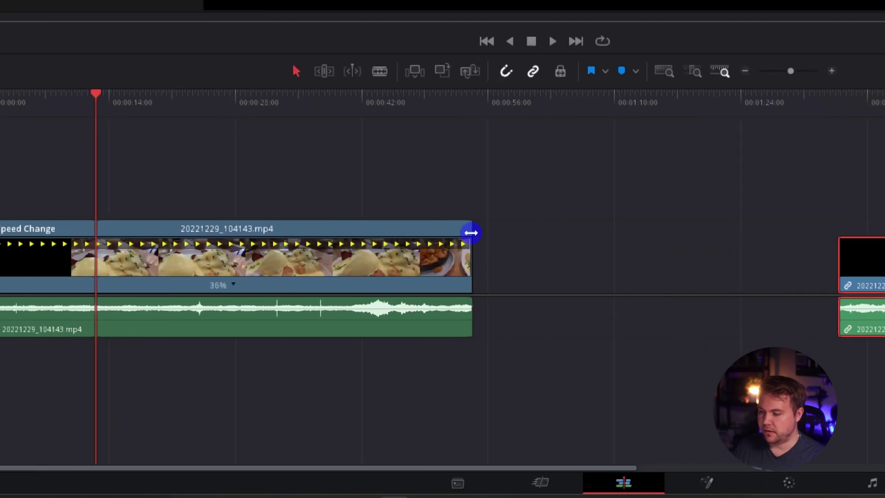
pyautogui.moveTo(472, 232); pyautogui.dragTo(823, 237)
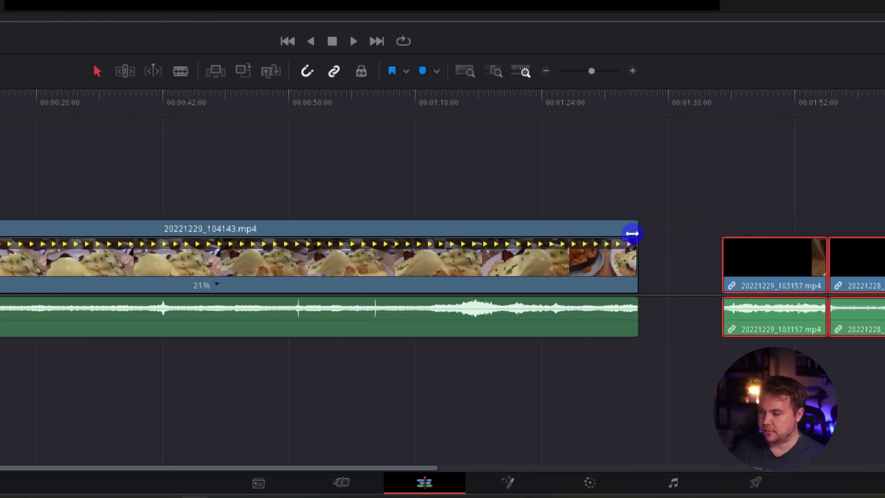
pyautogui.moveTo(632, 234); pyautogui.dragTo(671, 234)
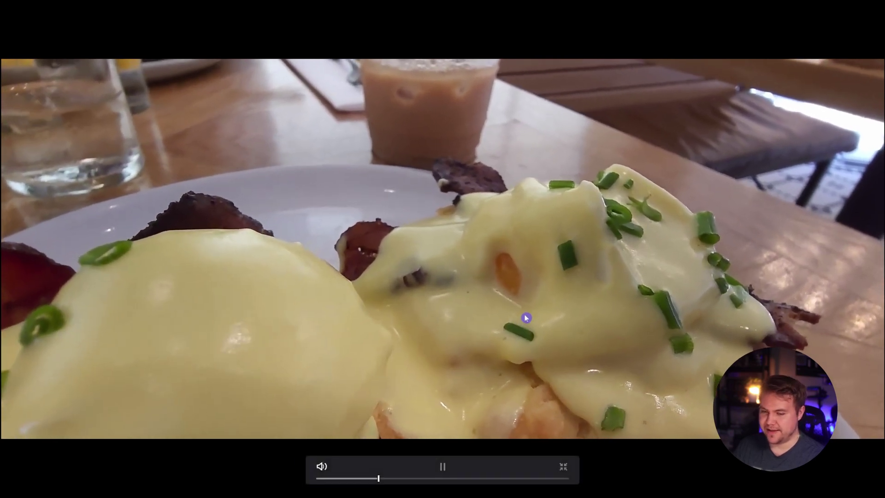
# - Exit full-screen playback with Ctrl+F, returning to the Edit page
pyautogui.hotkey('ctrl', 'f')
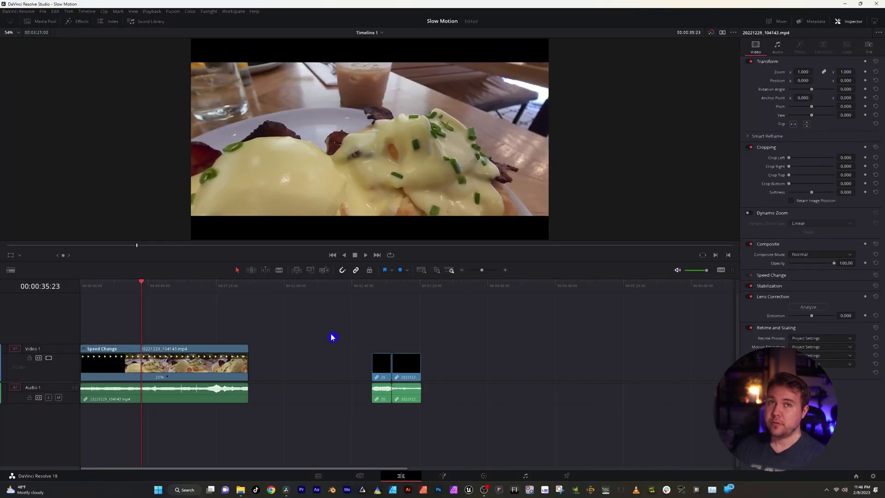
# - Move the short second clip left to 01:55:12 and set its speed to 40%
pyautogui.click(276, 289)
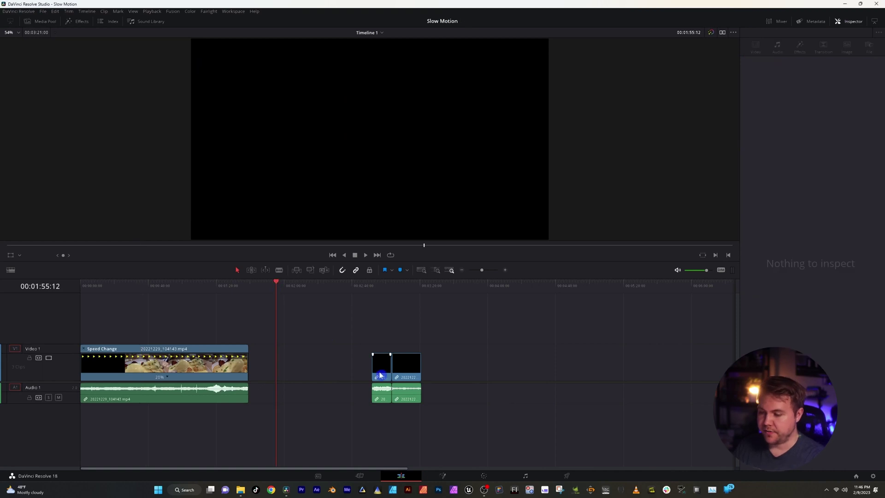
pyautogui.moveTo(381, 375); pyautogui.dragTo(296, 371)
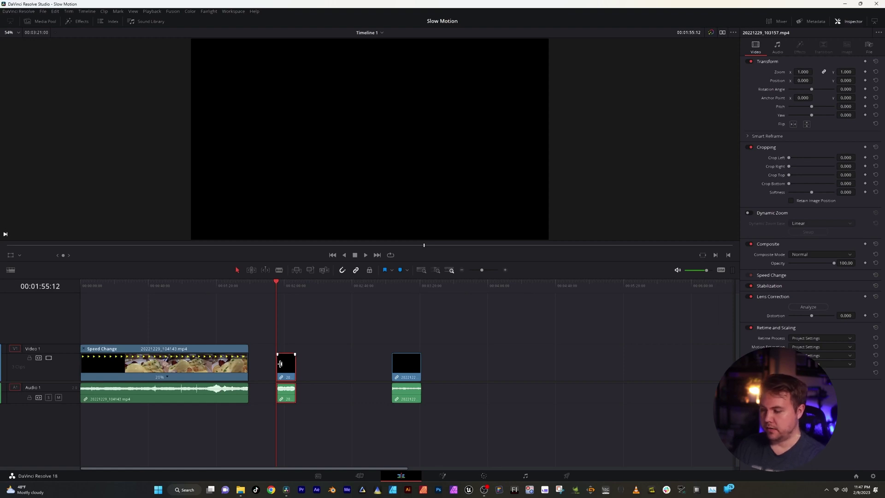
pyautogui.press('r')
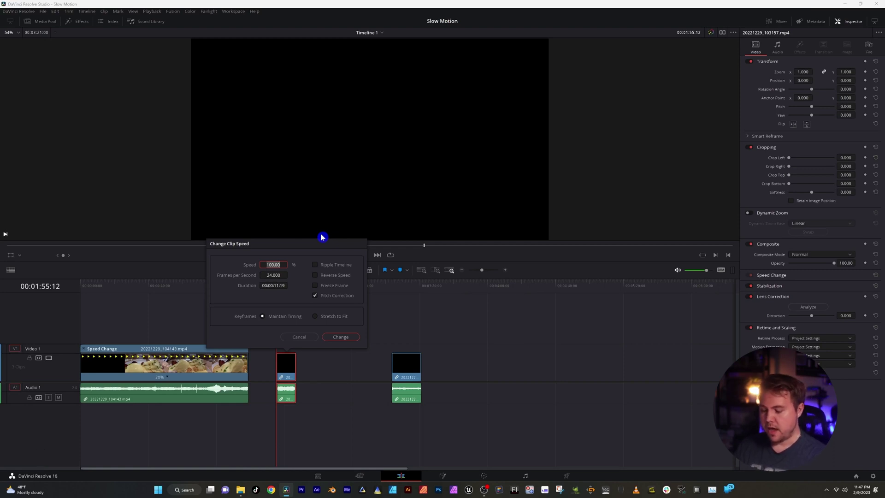
pyautogui.press('Return')
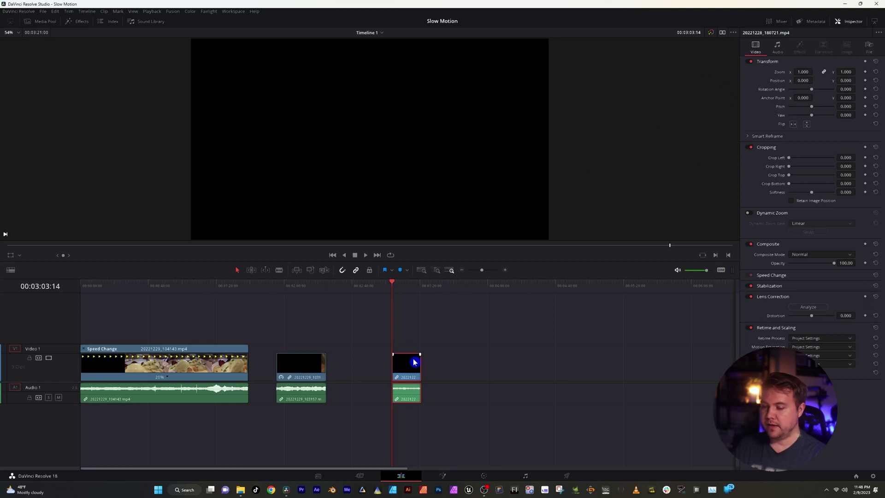
# - Set the third clip's speed to 40% and preview it full screen
pyautogui.press('r')
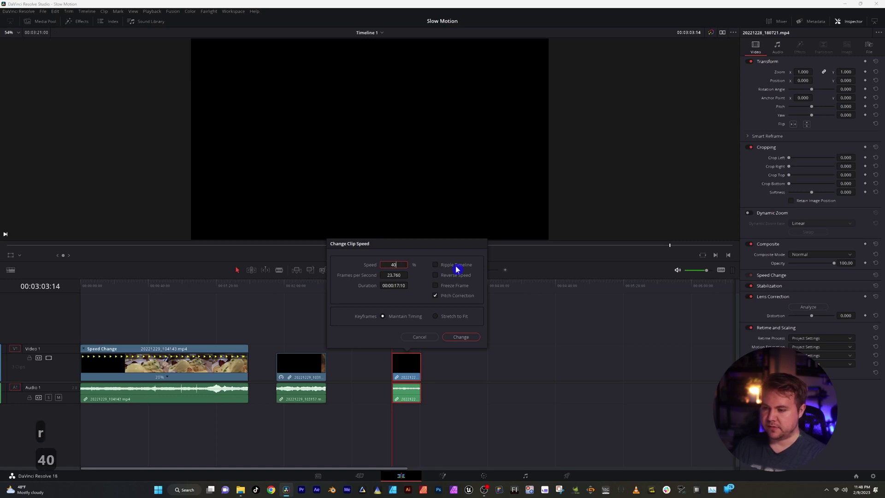
pyautogui.press('Return')
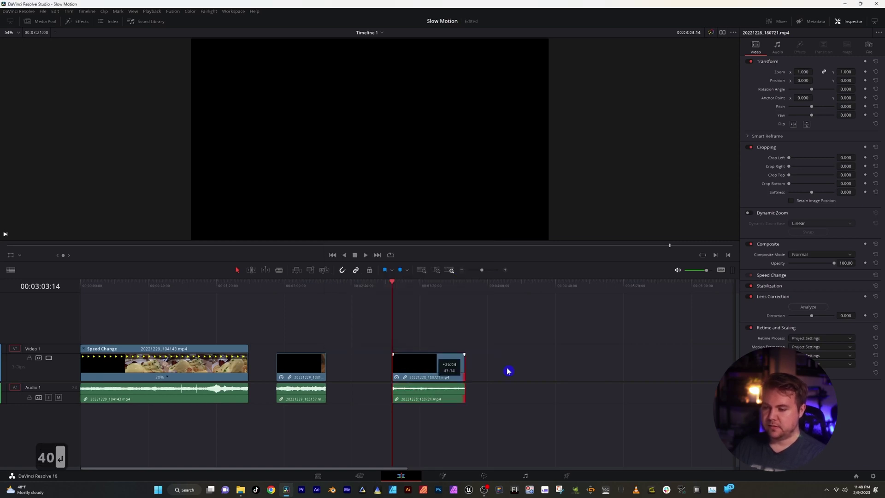
pyautogui.hotkey('ctrl', 'f')
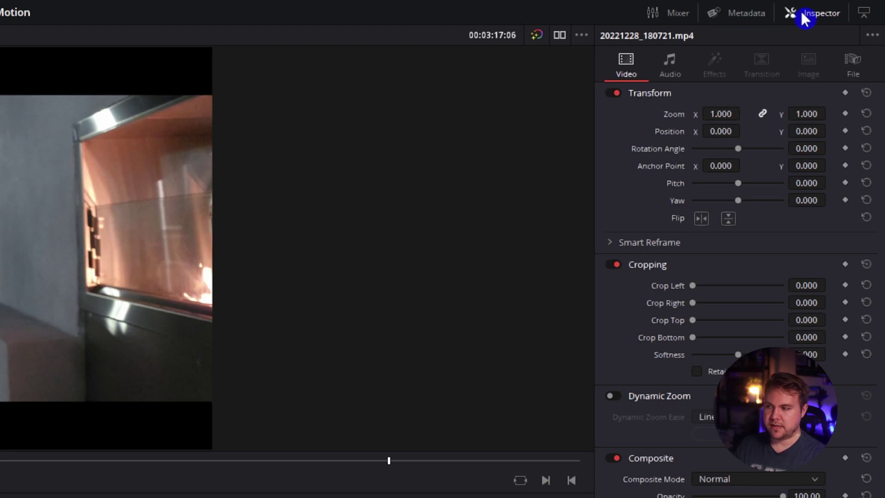
# - Set the third clip's Retime Process to Optical Flow in the Inspector
pyautogui.click(801, 11)
pyautogui.click(801, 11)
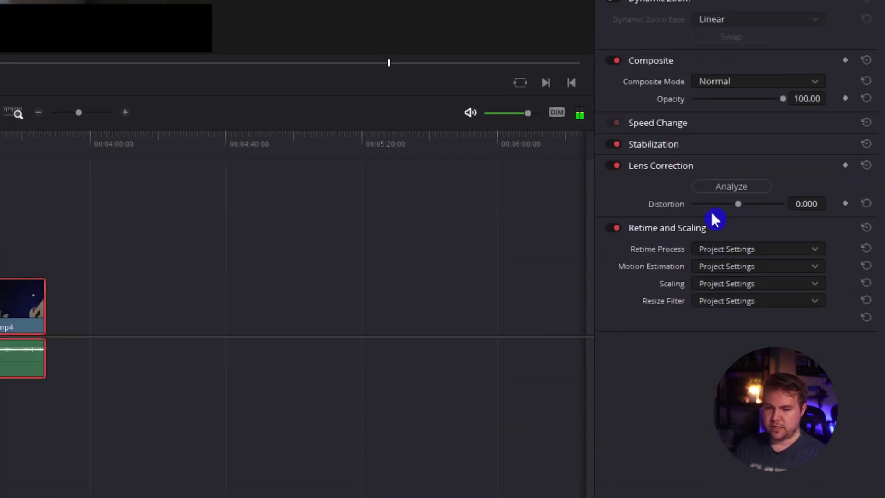
pyautogui.click(671, 229)
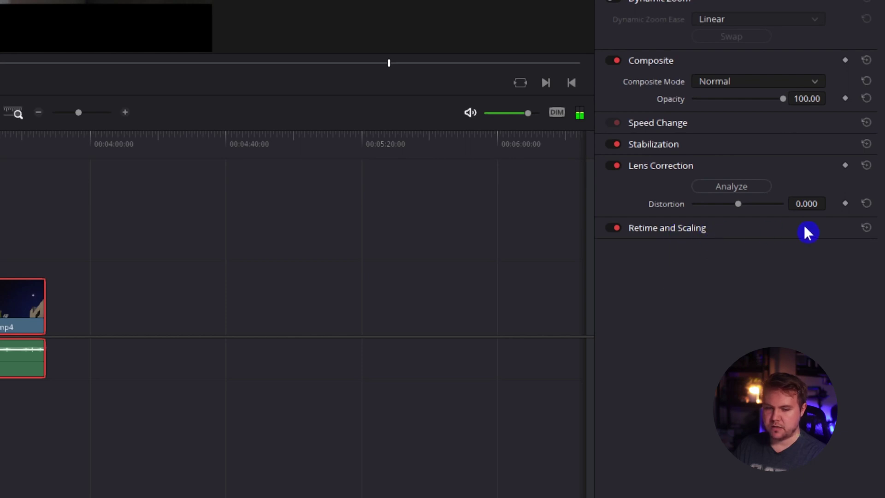
pyautogui.click(694, 227)
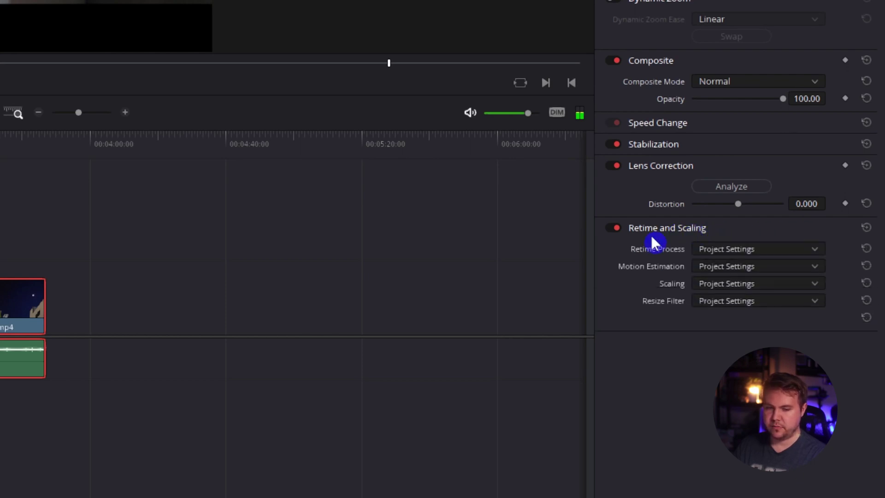
pyautogui.click(748, 249)
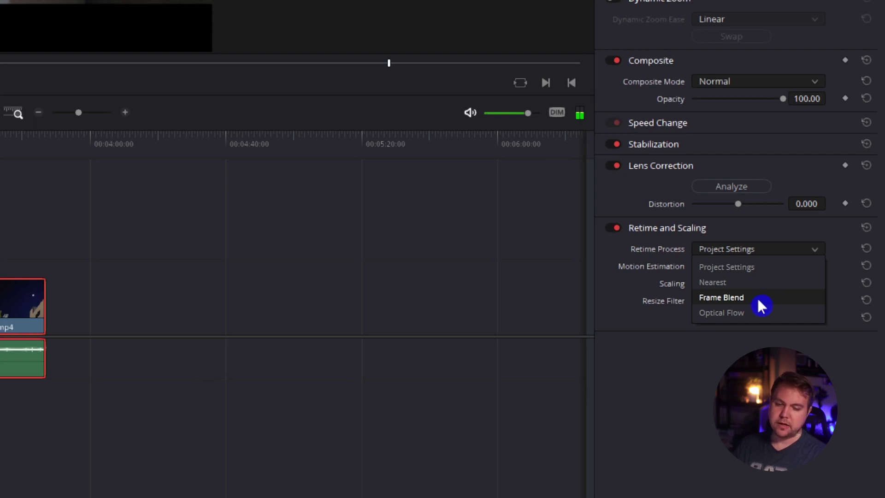
pyautogui.click(737, 312)
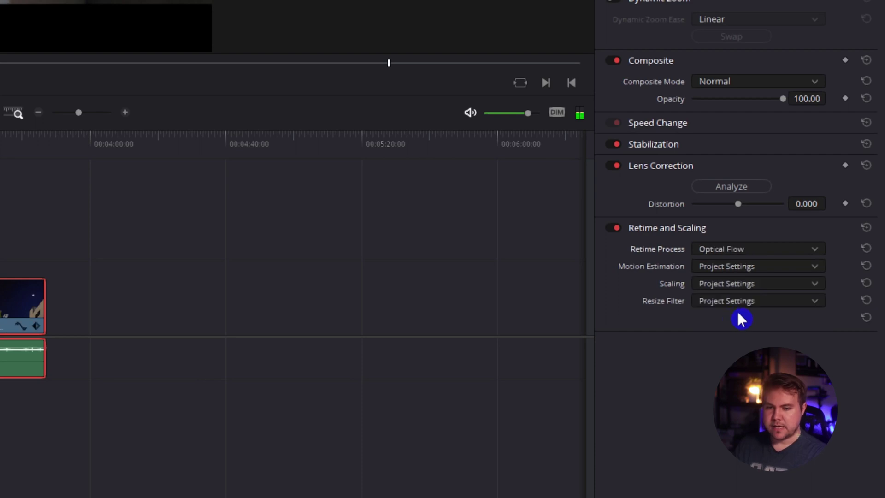
# - Choose Enhanced Better motion estimation, keeping scaling and resize filter at Project Settings
pyautogui.click(712, 267)
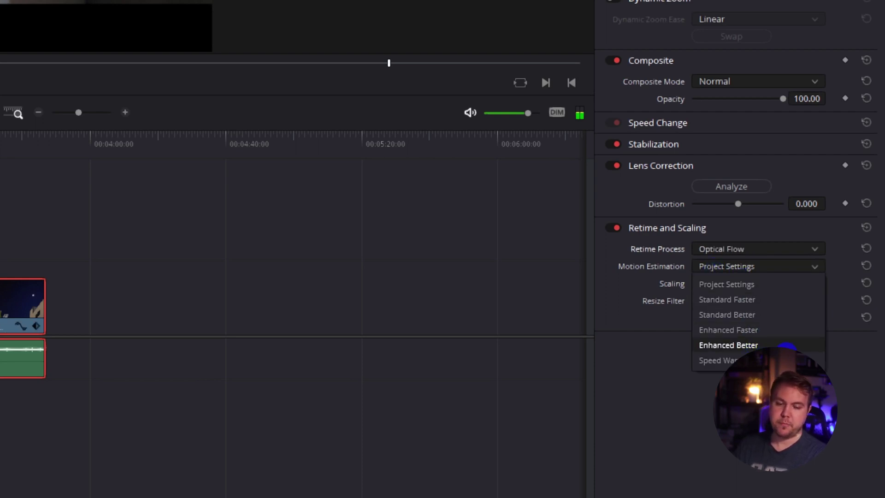
pyautogui.click(729, 345)
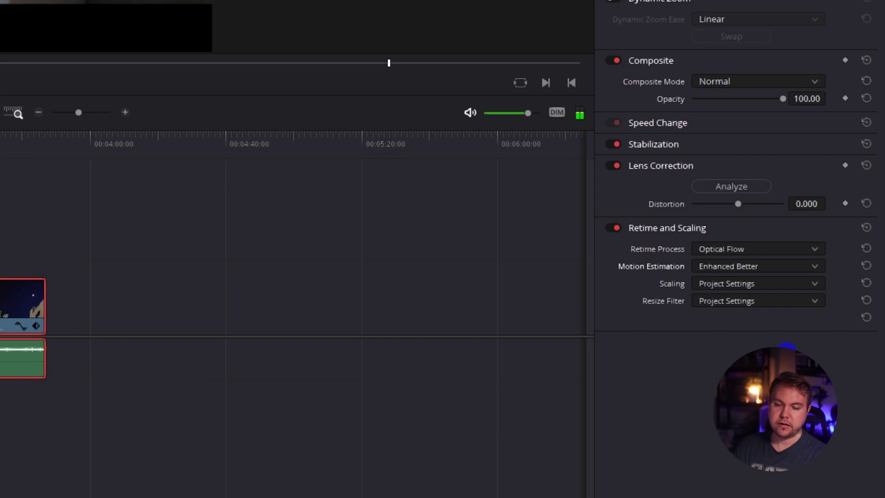
pyautogui.click(760, 286)
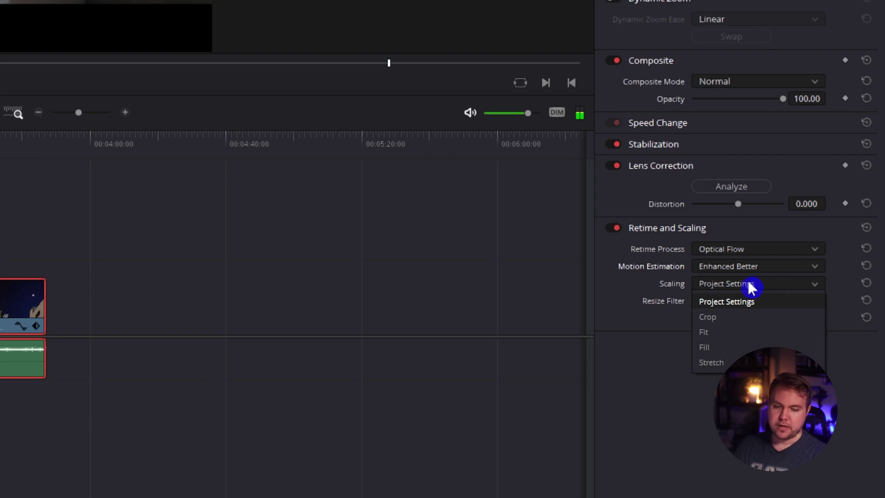
pyautogui.click(729, 301)
pyautogui.click(735, 302)
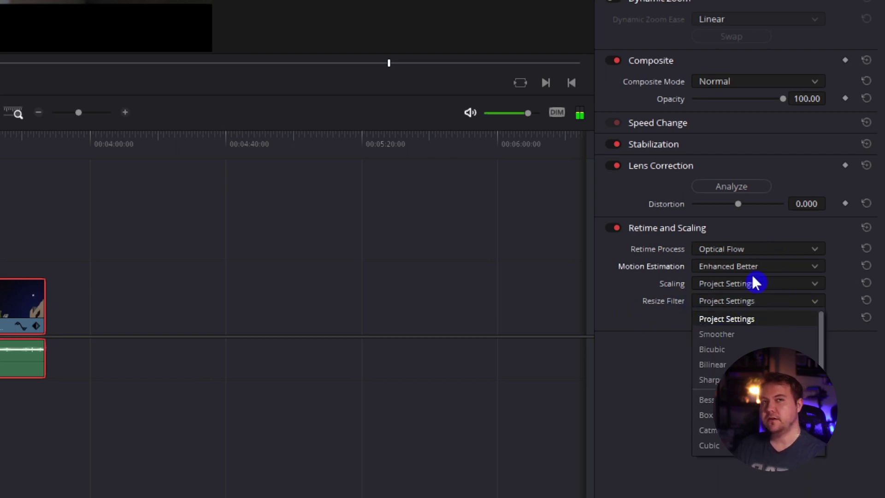
pyautogui.click(659, 322)
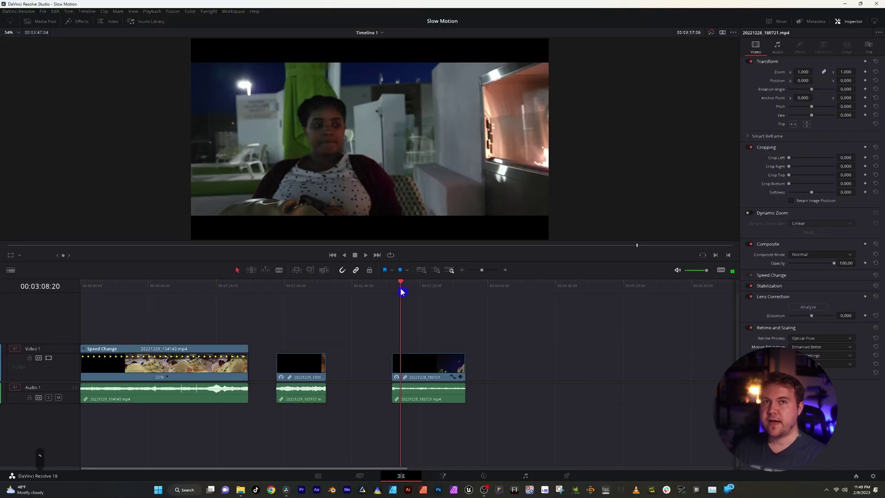
# - Scrub the playhead to just before the third clip
pyautogui.moveTo(402, 291); pyautogui.dragTo(392, 292)
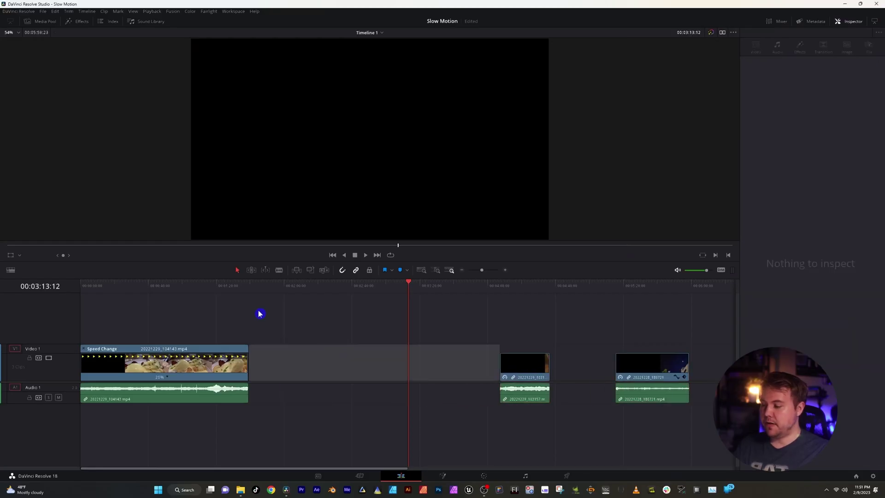
# - Stretch the first food clip's right edge to slow it to about 13% speed
pyautogui.click(221, 293)
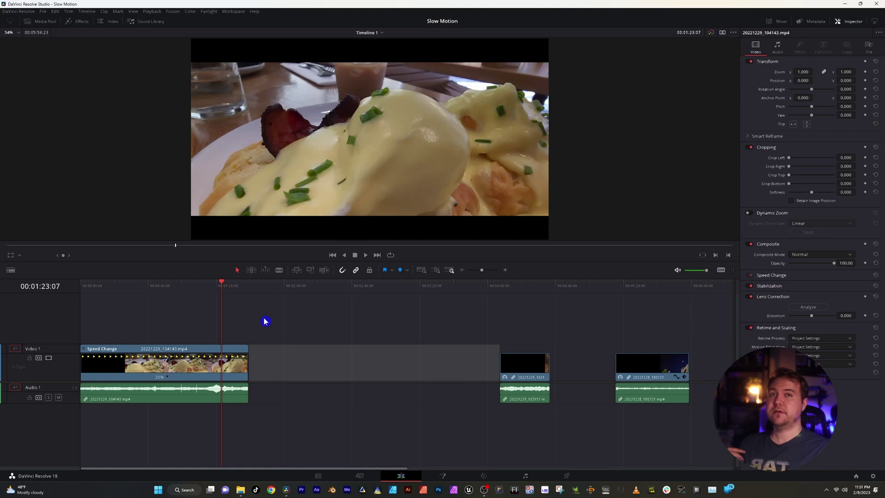
pyautogui.moveTo(248, 354); pyautogui.dragTo(405, 352)
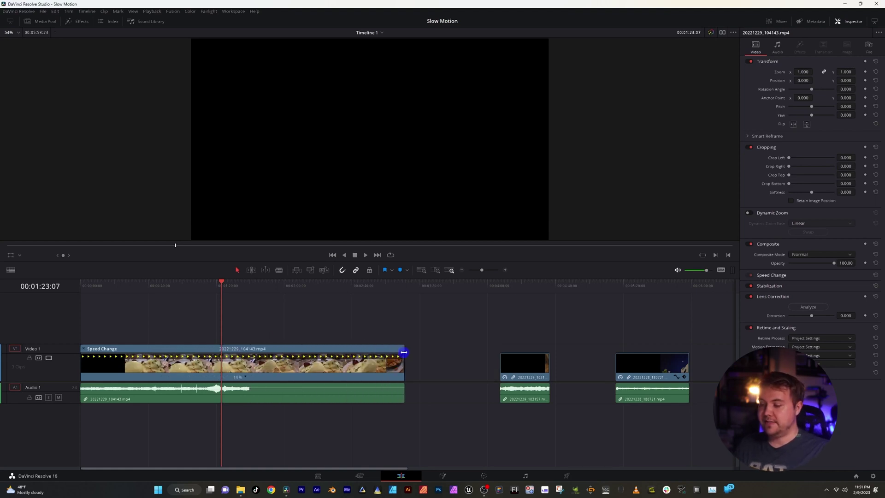
pyautogui.click(307, 365)
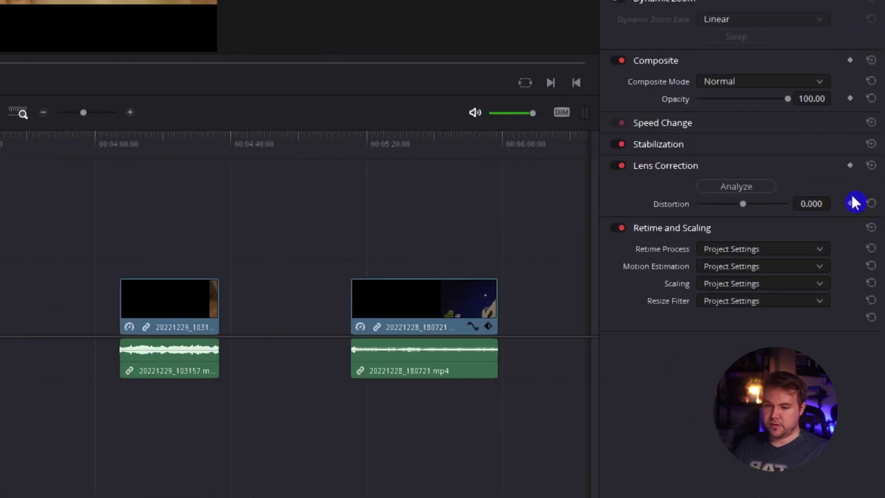
# - Set the food clip's Retime Process to Optical Flow and Motion Estimation to Enhanced Better
pyautogui.click(758, 251)
pyautogui.click(738, 311)
pyautogui.click(734, 267)
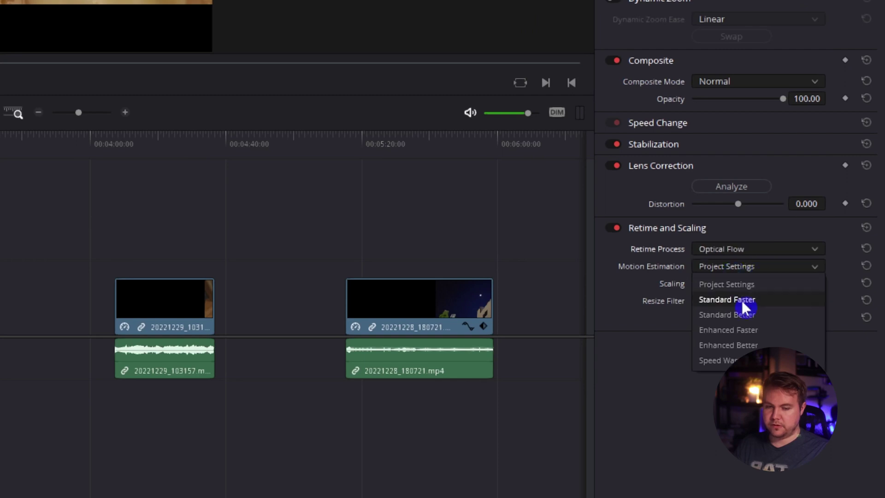
pyautogui.click(729, 345)
# - Play the timeline in the full-screen viewer with Ctrl+F to review the slowed food clip
pyautogui.hotkey('ctrl', 'f')
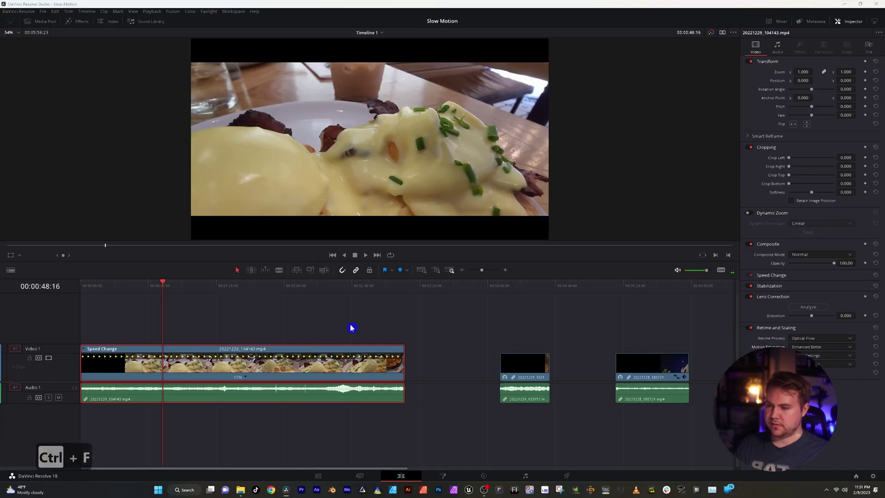